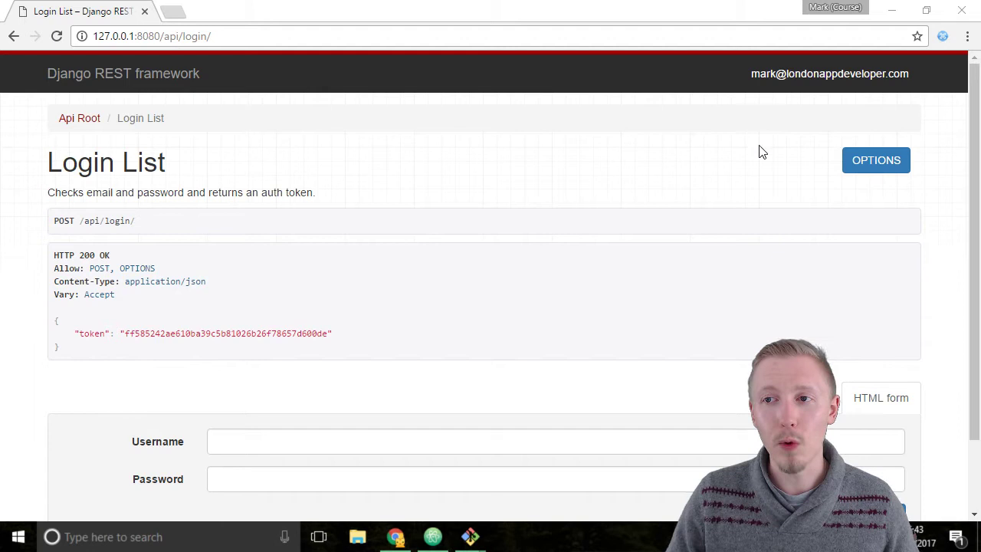
Add a URL Pattern filter row to ModHeader's Profile 1, below its empty request header.
left_click(944, 36)
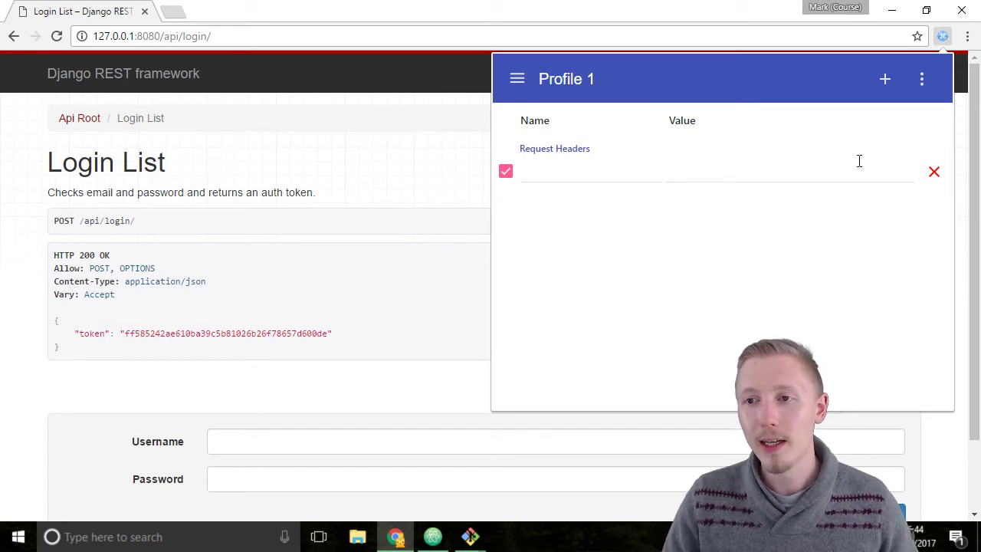
left_click(885, 79)
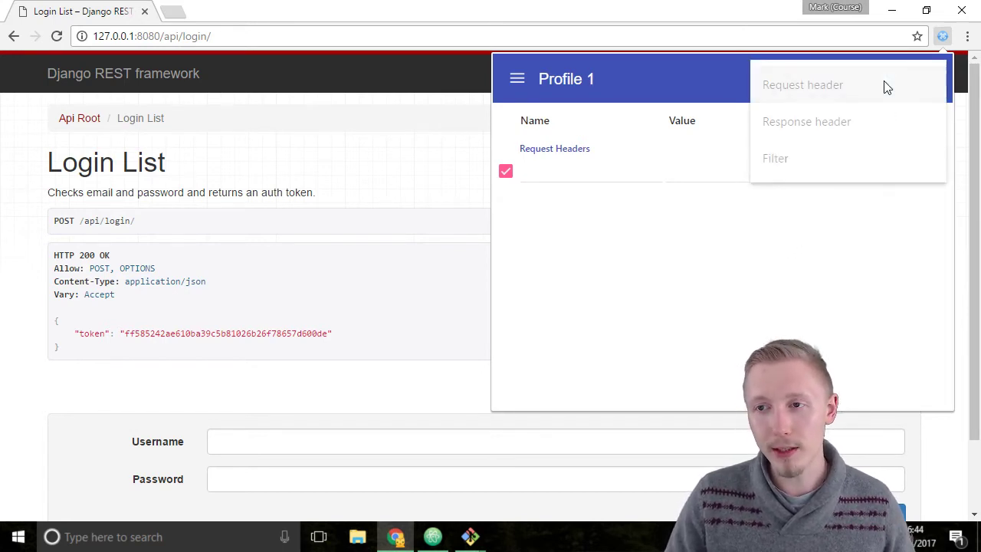
left_click(788, 158)
Enter *//127.0.0.1:8080/* as Profile 1's URL Pattern filter.
left_click(673, 214)
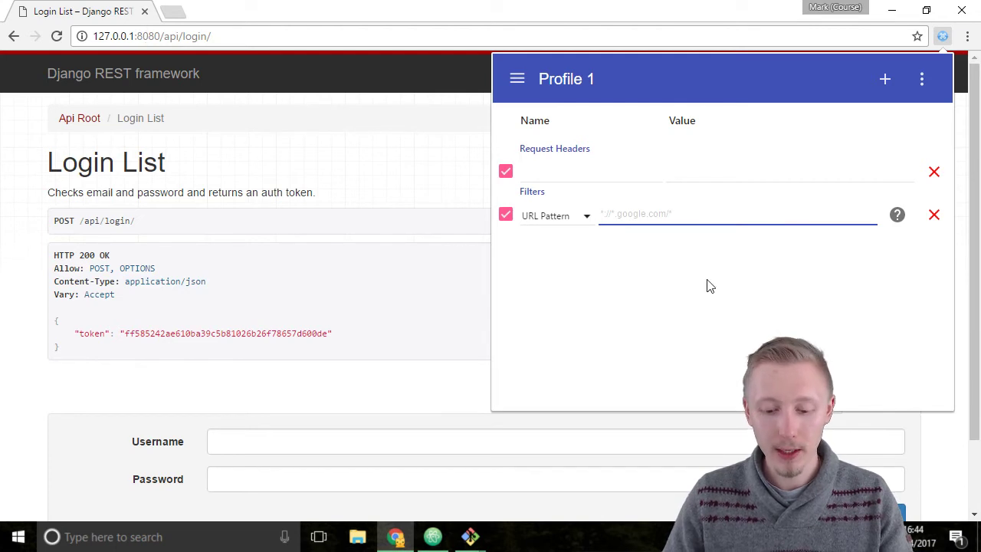
type("*")
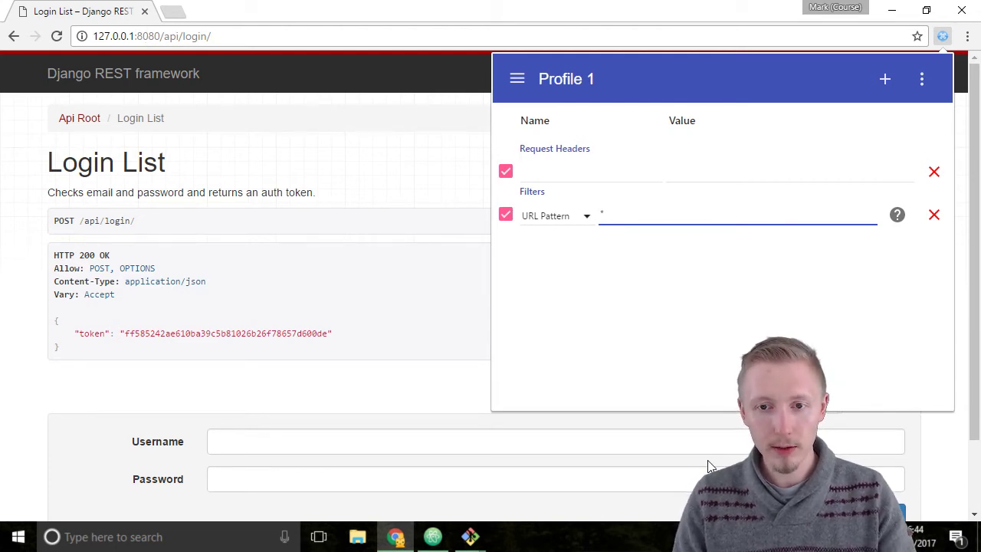
type("//")
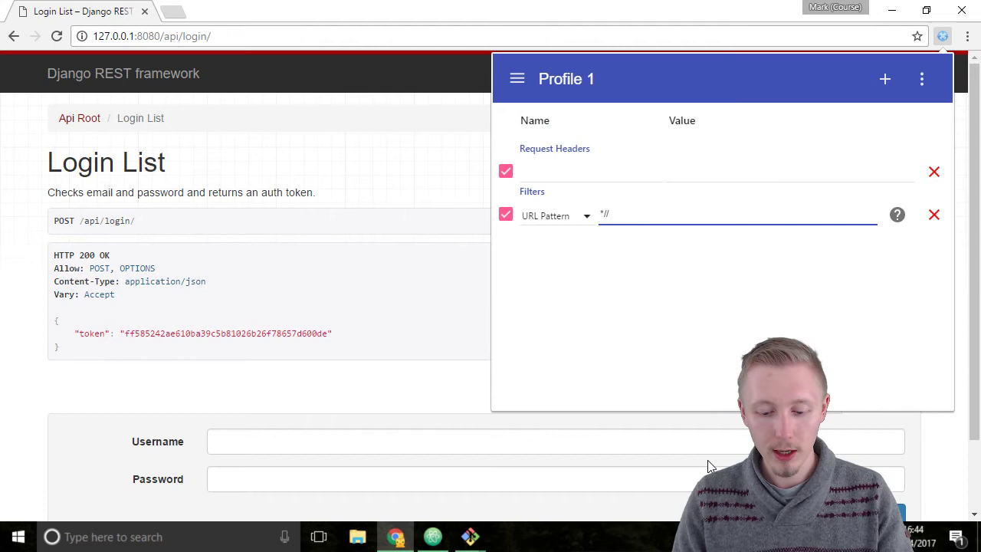
type("127.0.0.")
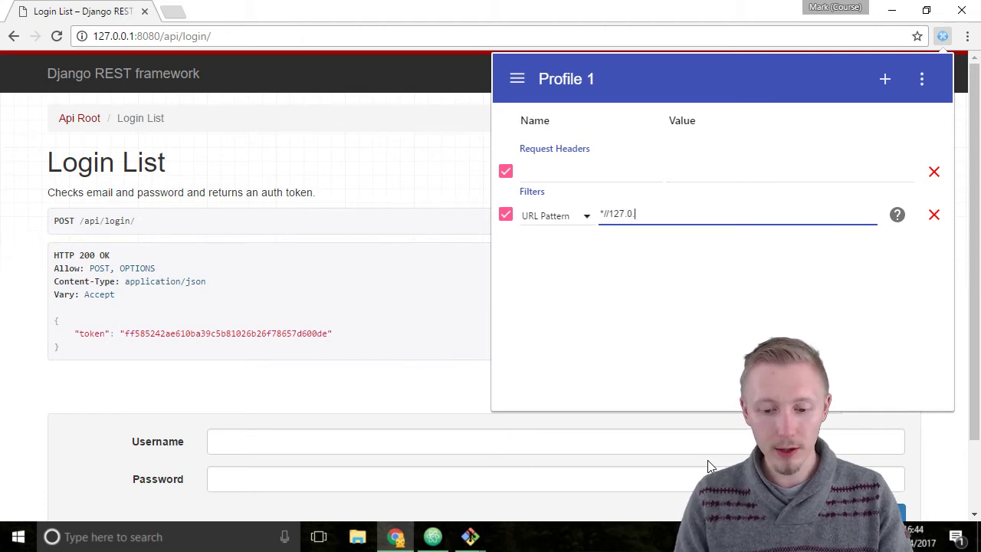
type("1:8080")
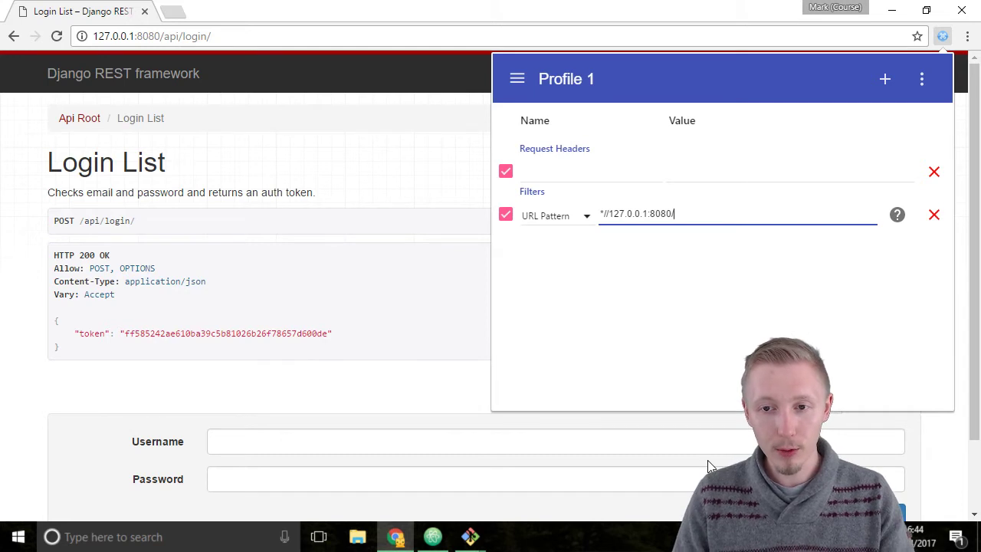
type("/*")
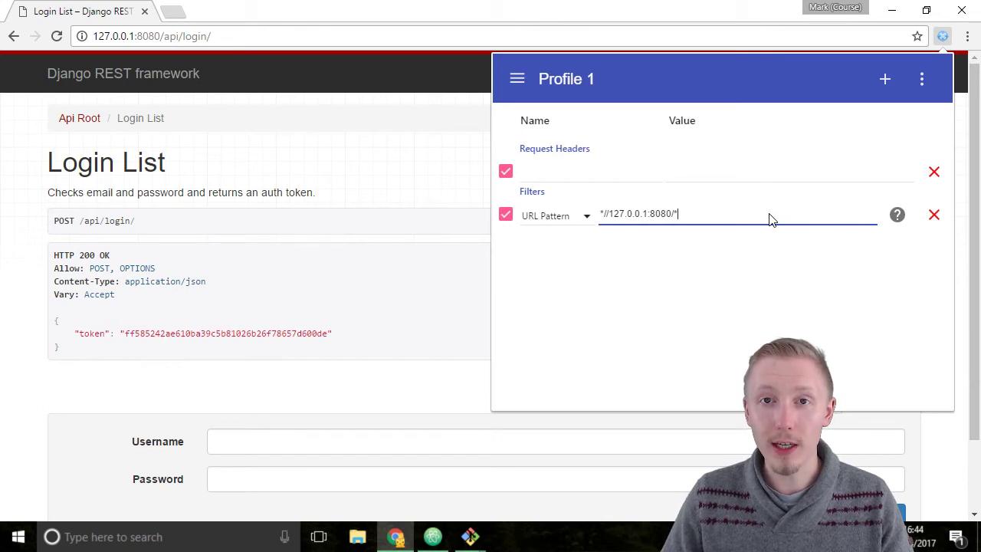
Name the Profile 1 request header Authorization, with its value starting with Token.
left_click(562, 173)
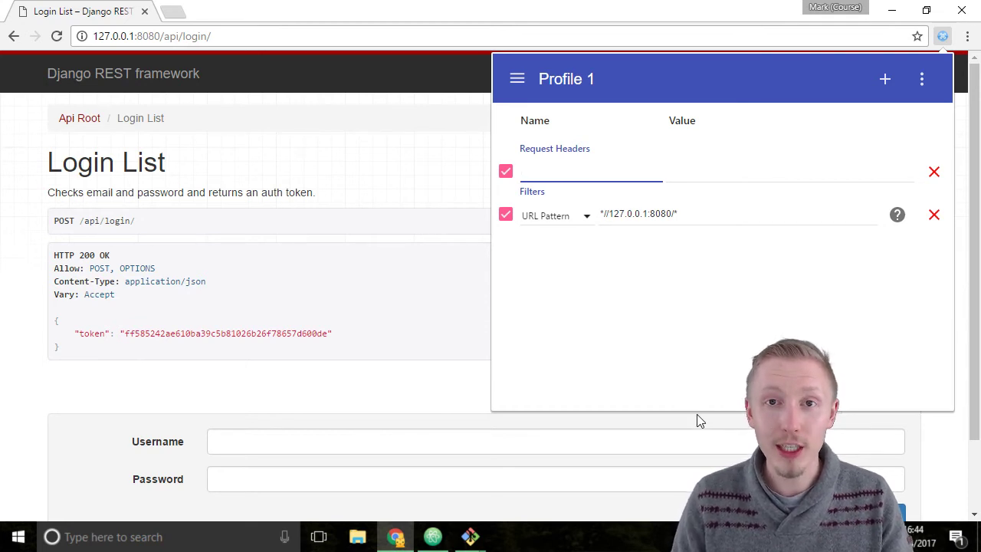
type("Authorization")
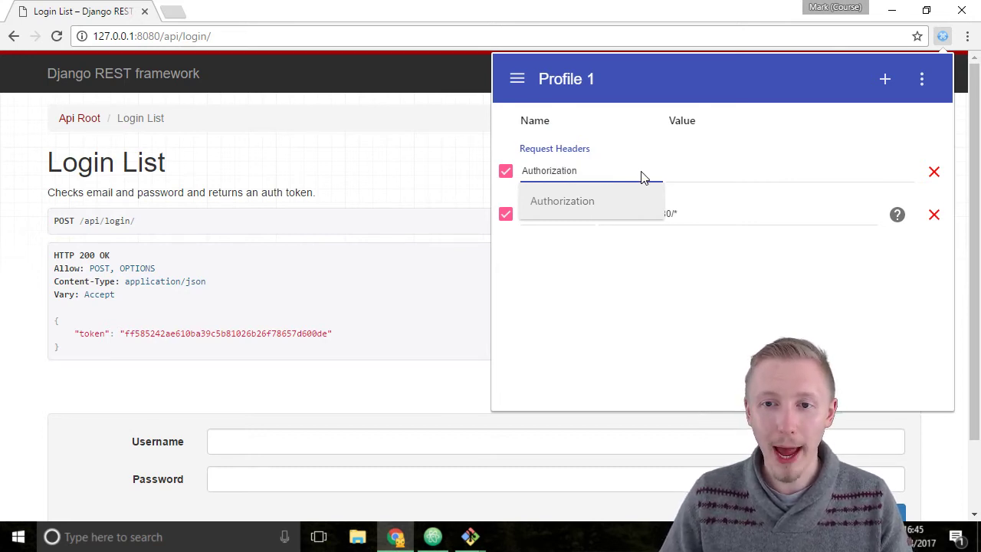
left_click(706, 172)
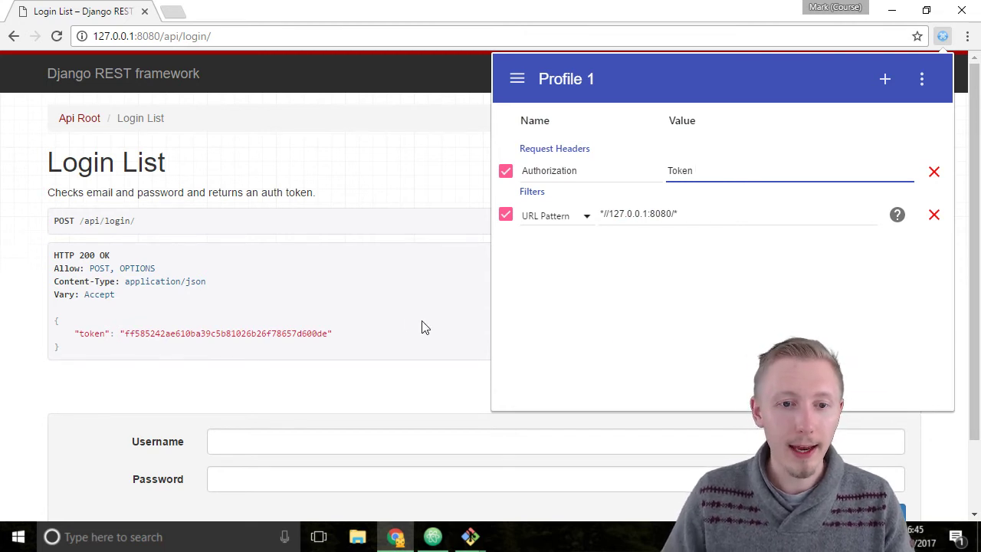
Copy the auth token from the login endpoint's response on the page.
left_click(314, 332)
double_click(315, 333)
right_click(306, 335)
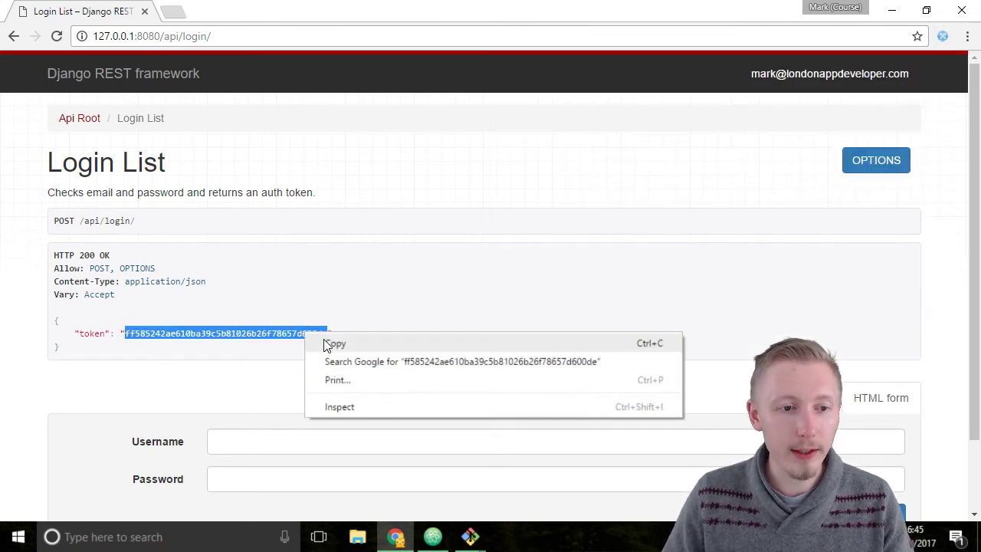
left_click(335, 344)
Paste the token after 'Token ' in ModHeader's Authorization header value.
left_click(943, 36)
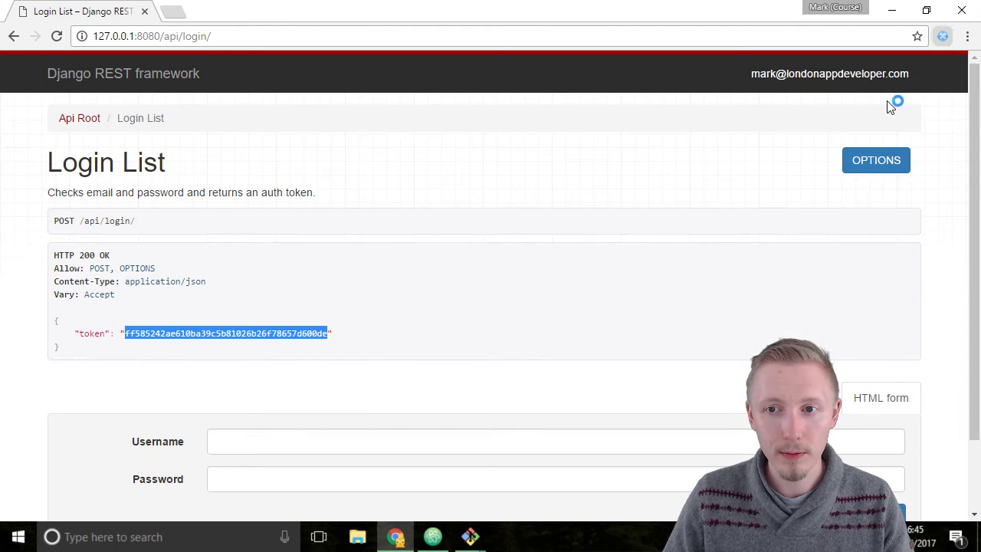
left_click(793, 171)
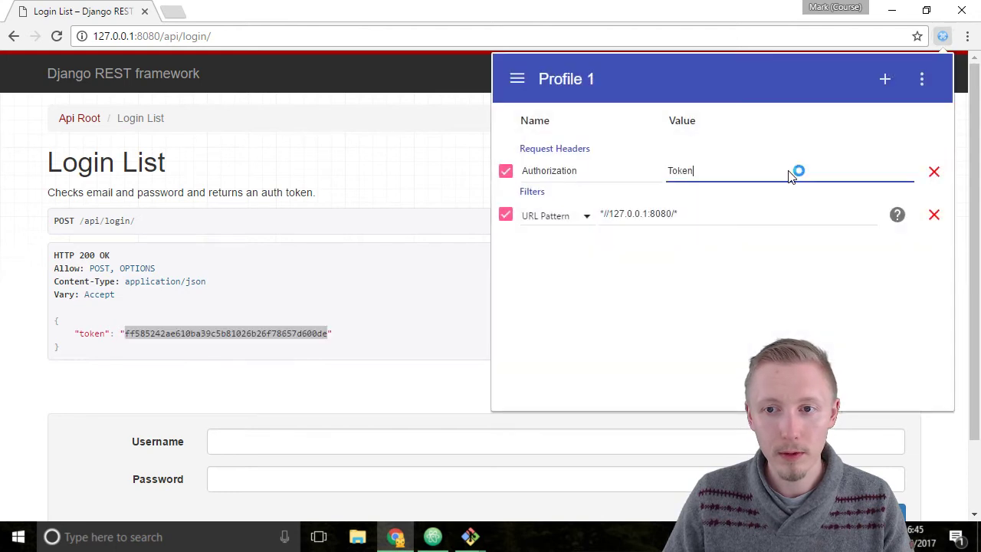
right_click(727, 176)
left_click(723, 171)
key("ctrl+v")
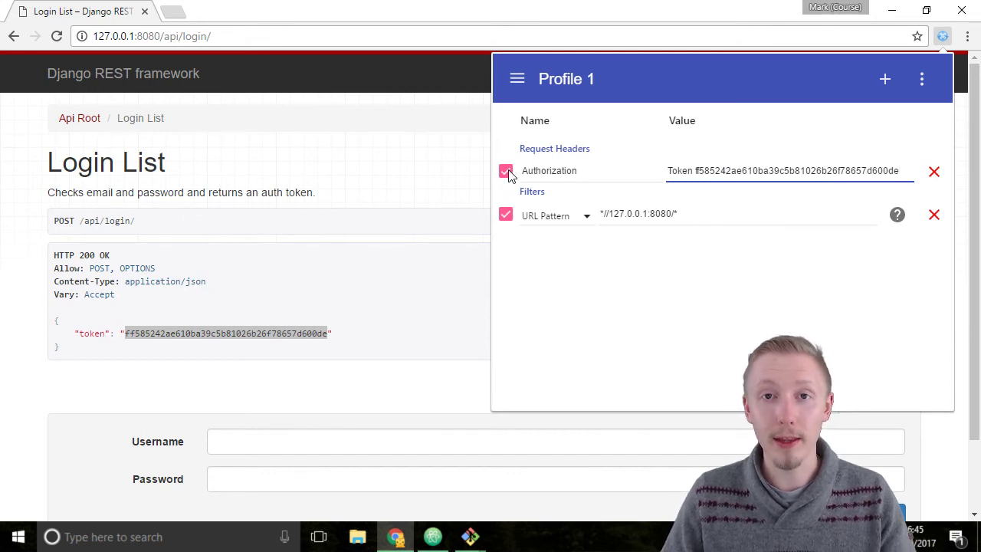
Go from Api Root to /api/profile/ and review the three stored profiles.
left_click(397, 198)
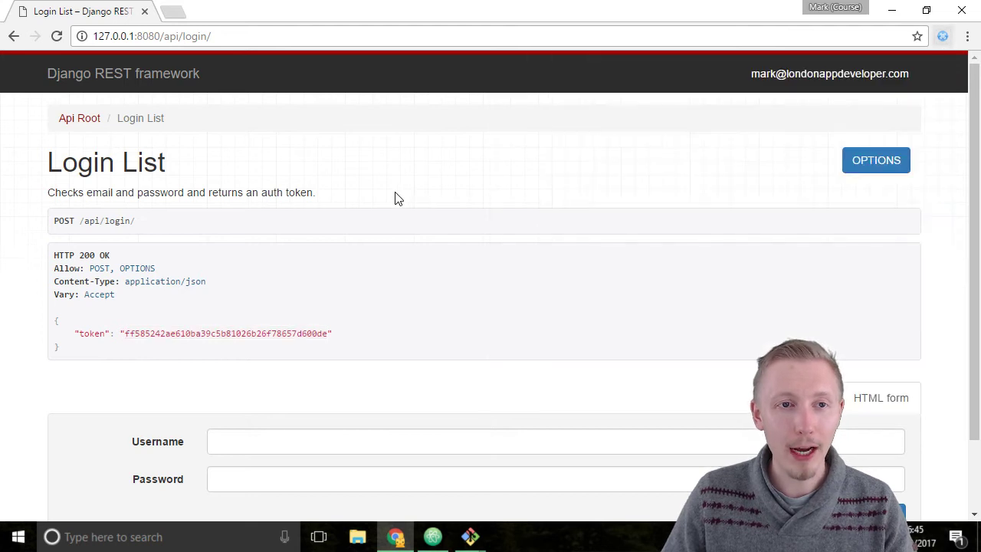
left_click(84, 122)
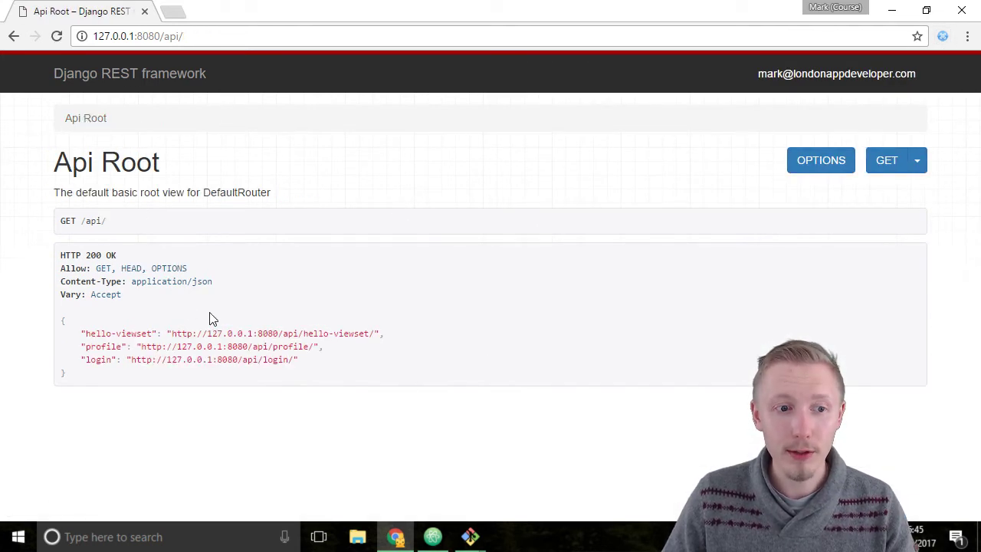
left_click(159, 347)
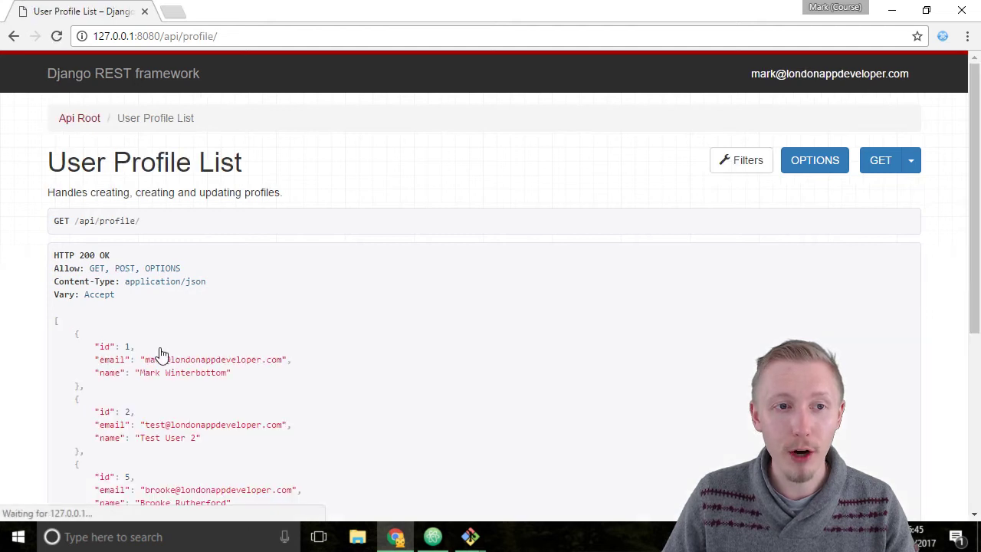
scroll(349, 272, "down", 1)
scroll(349, 272, "down", 3)
scroll(364, 278, "up", 4)
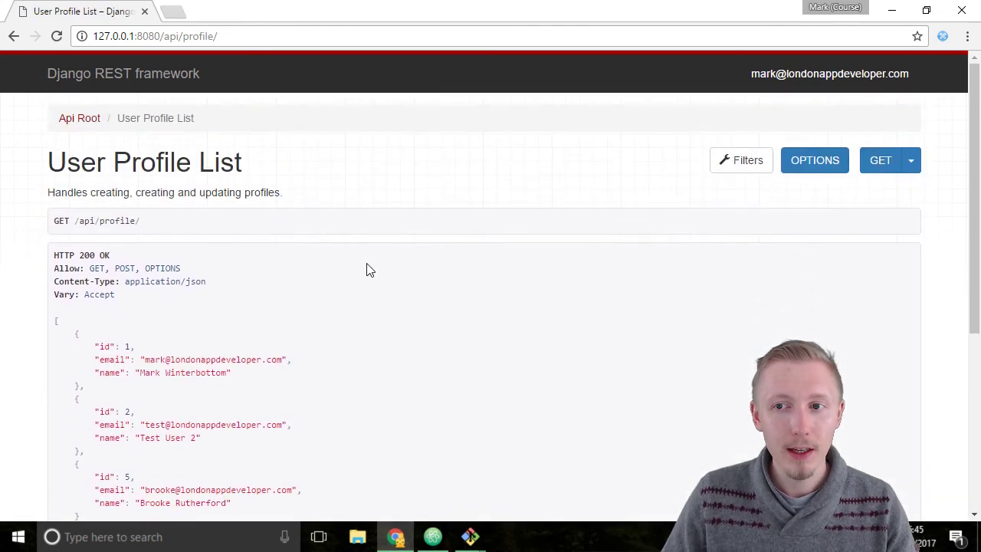
scroll(460, 254, "down", 1)
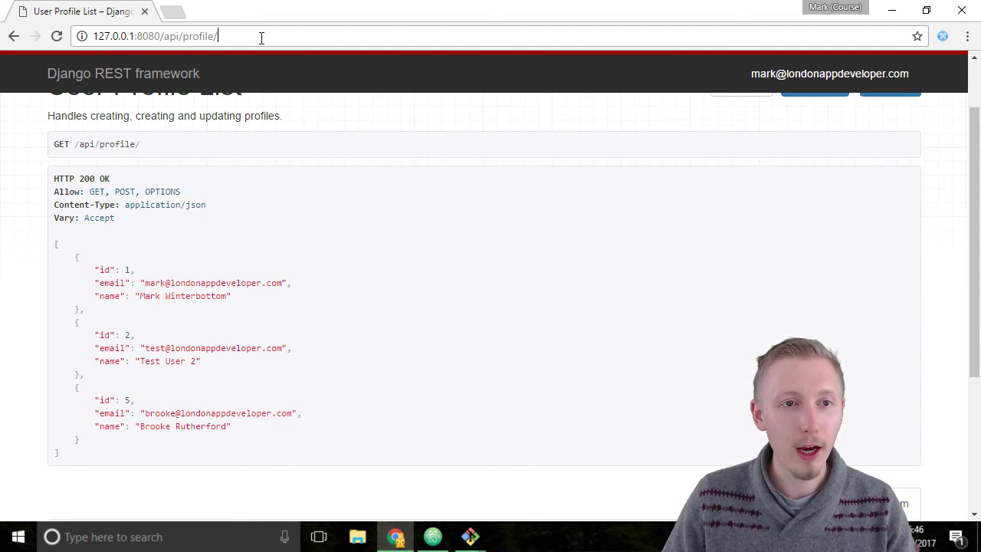
Load the detail page for profile 1 at /api/profile/1/.
type("1")
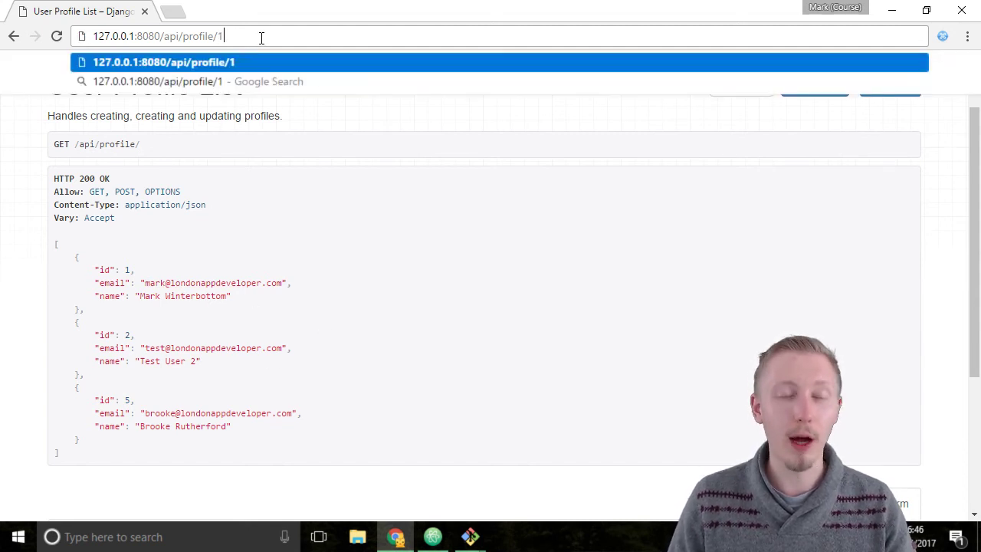
key("Return")
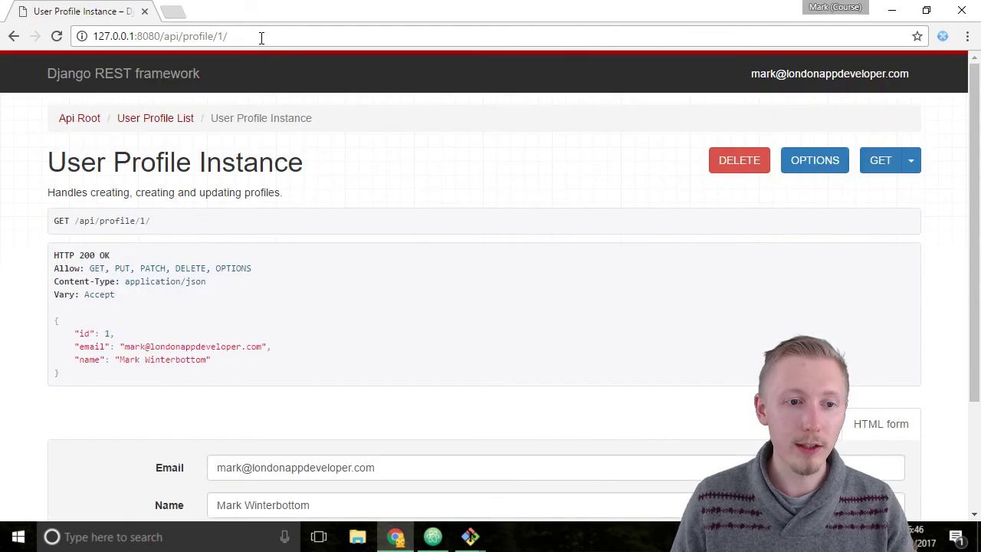
scroll(469, 269, "down", 2)
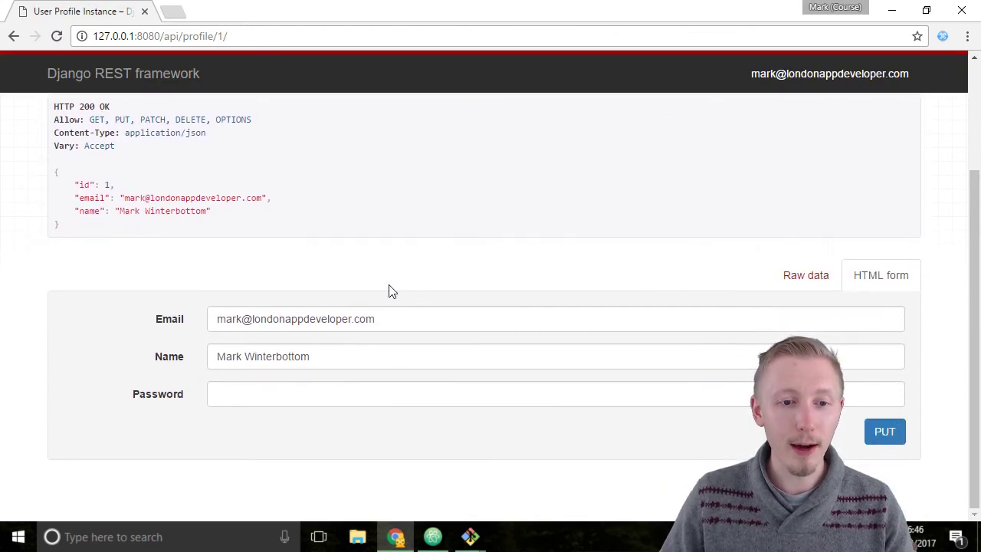
scroll(390, 289, "up", 1)
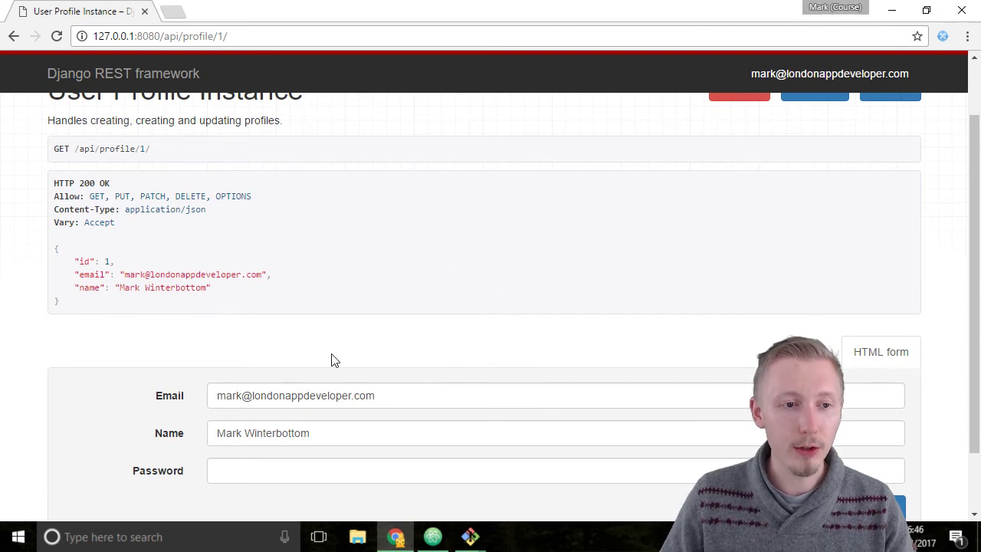
scroll(333, 359, "down", 1)
Append ' 1' to profile 1's name, enter a new password, and submit with PUT.
left_click(306, 397)
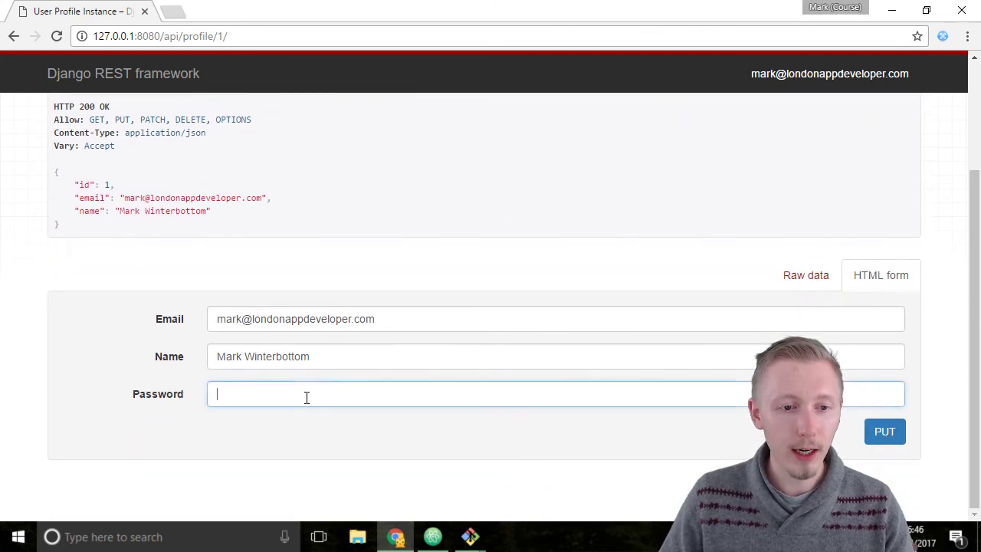
left_click(447, 353)
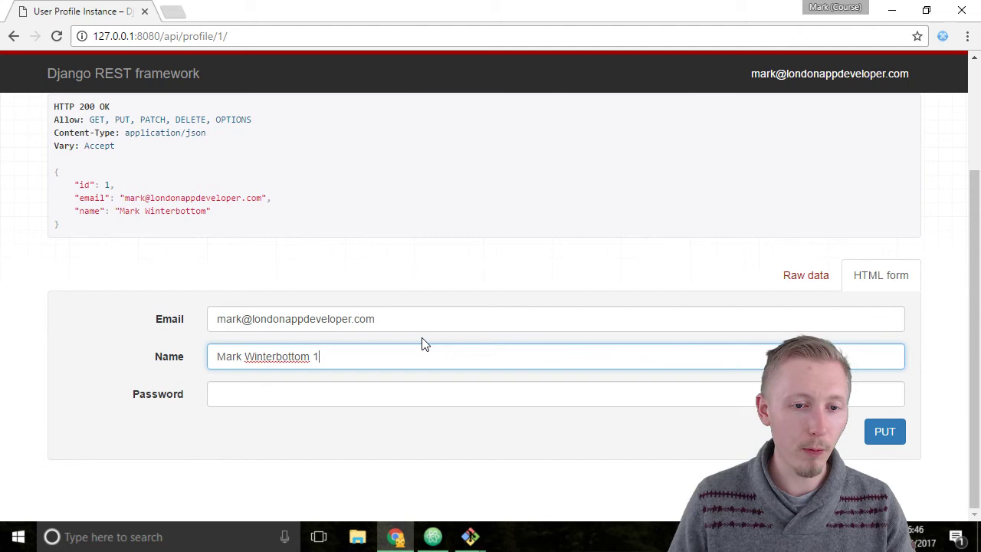
left_click(457, 391)
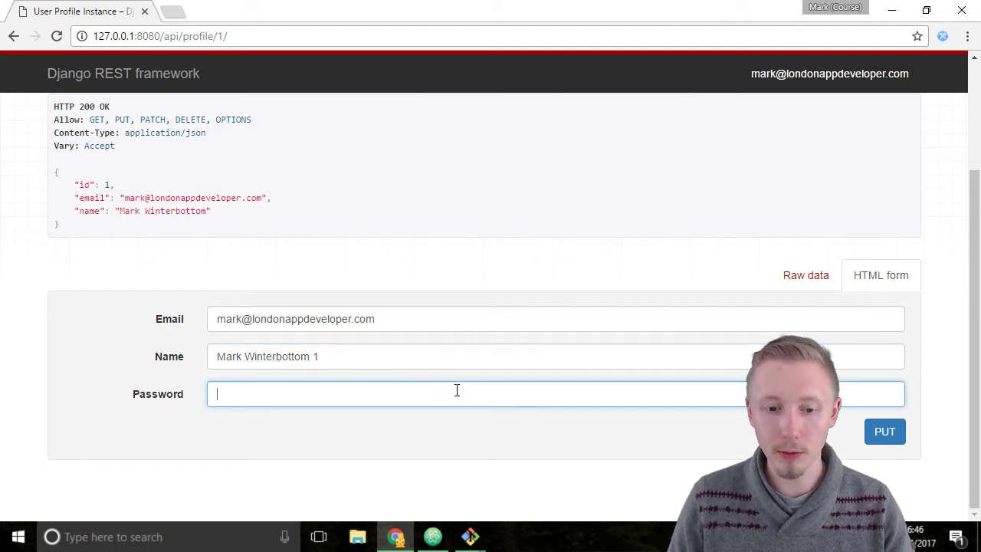
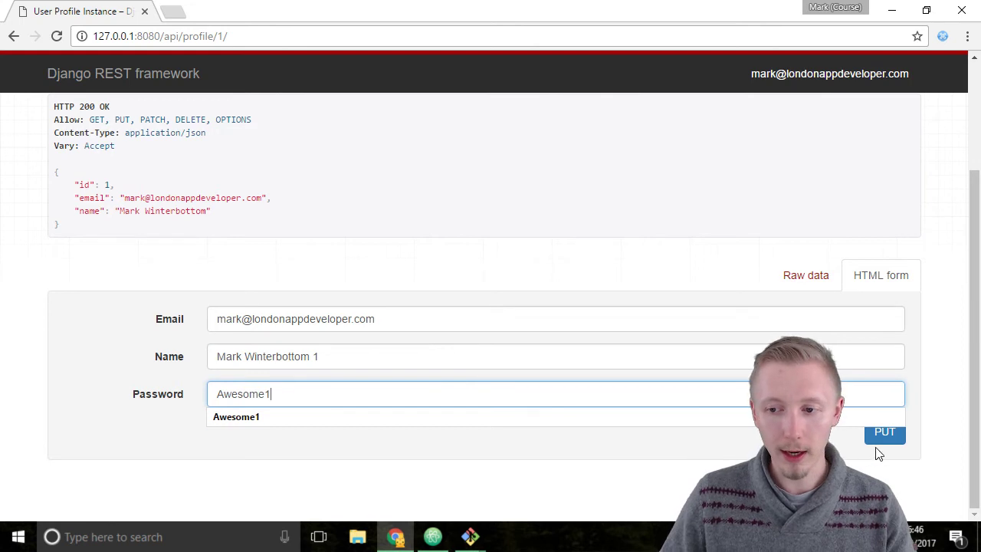
left_click(889, 436)
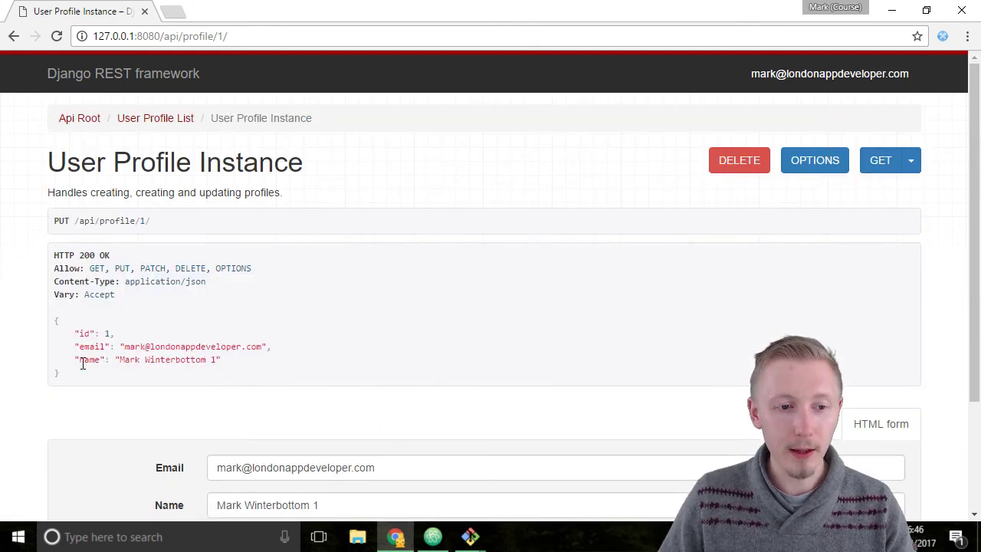
left_click_drag(75, 359, 223, 361)
left_click(260, 390)
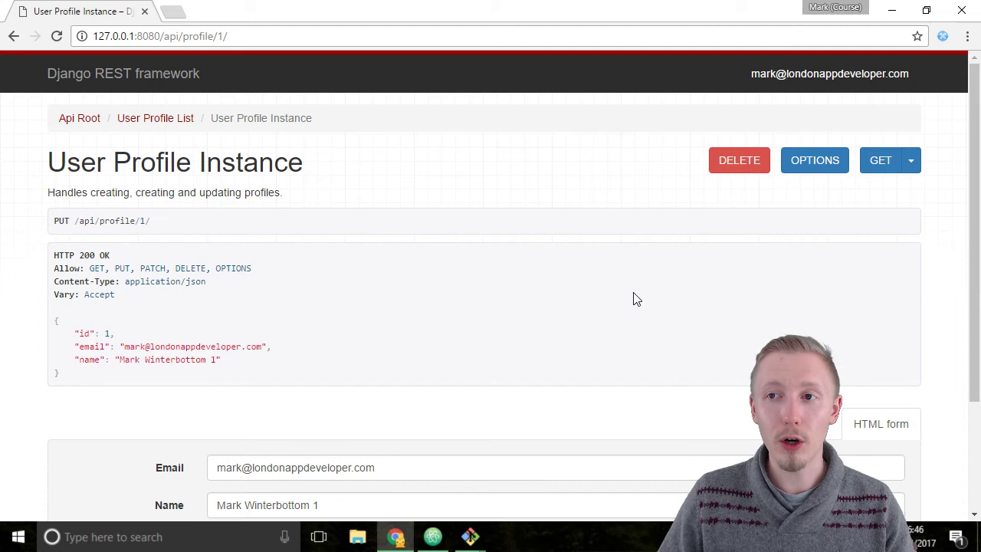
Disable the Authorization header in ModHeader and reload /api/profile/1/ as an anonymous, read-only view.
left_click(943, 36)
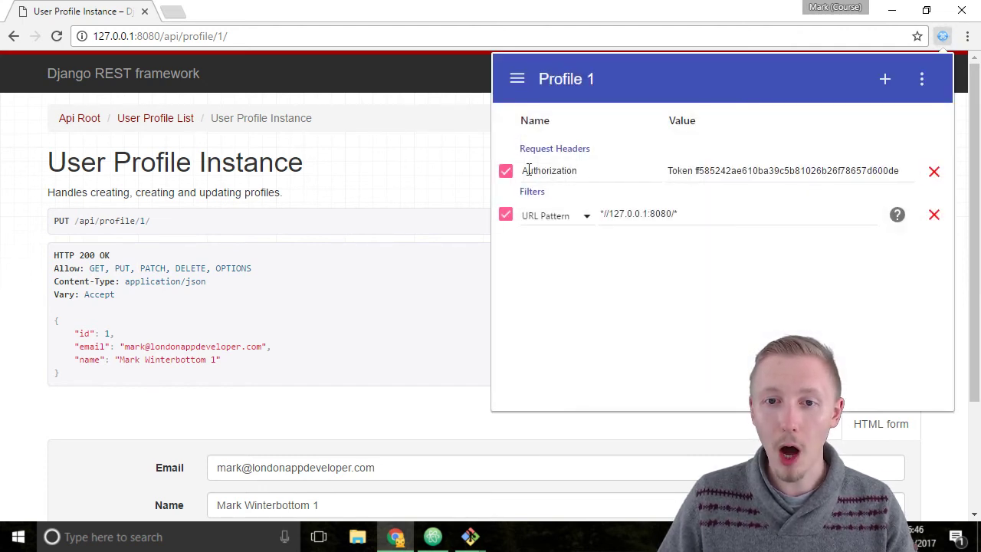
left_click(506, 171)
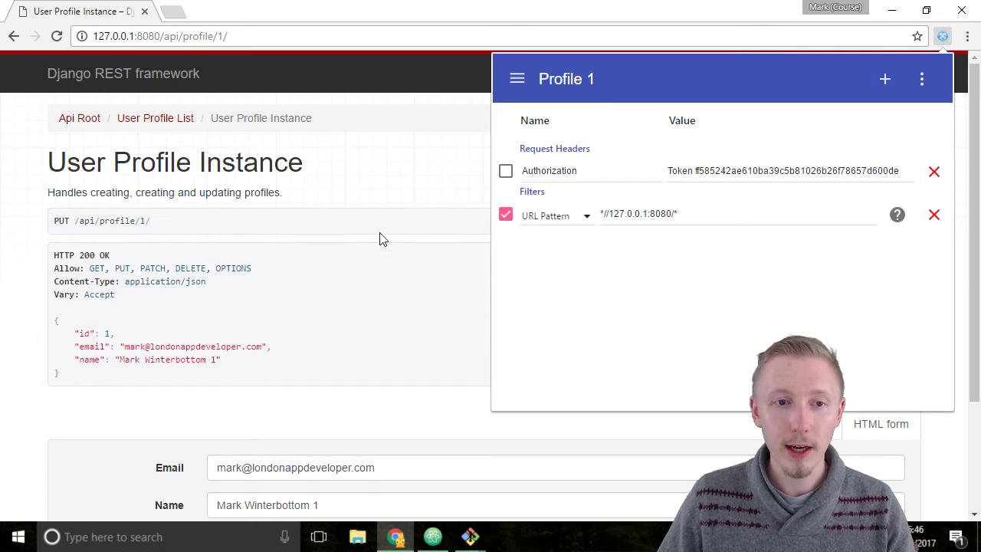
left_click(306, 191)
left_click(254, 36)
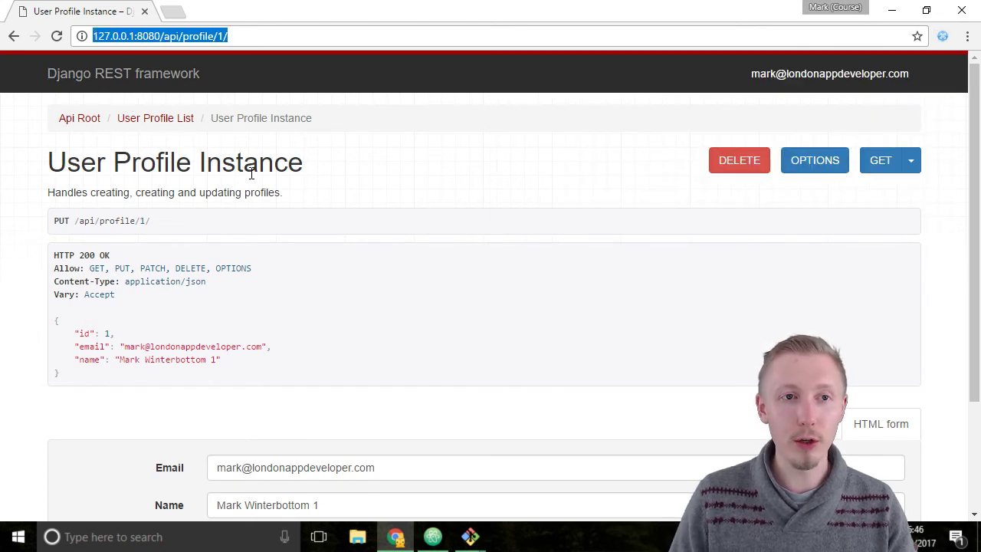
left_click(340, 36)
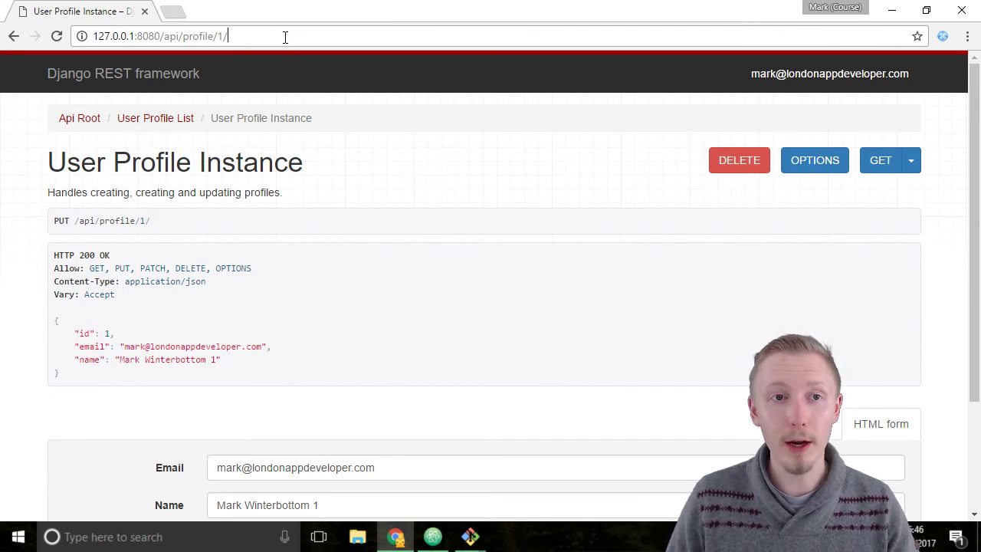
key("Return")
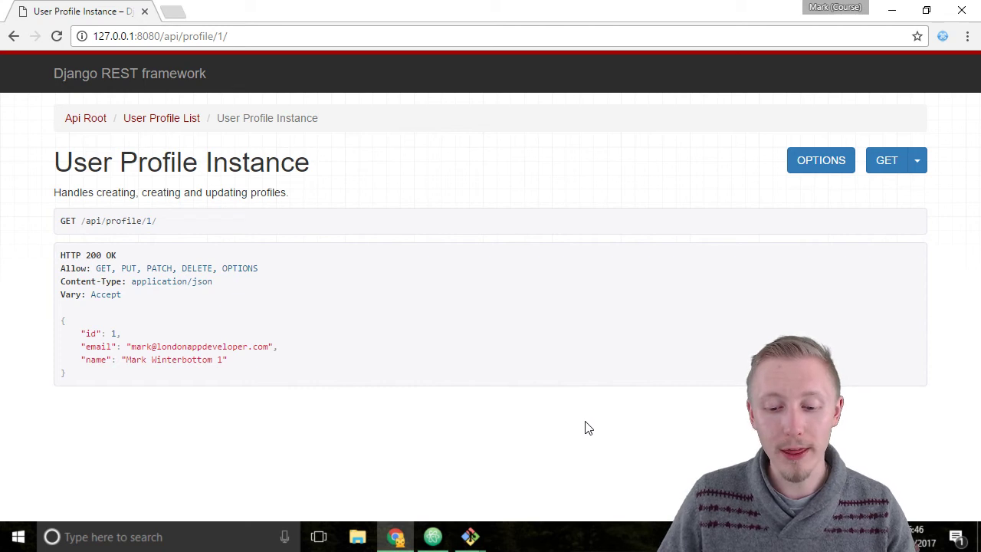
Re-enable the Authorization header, reload profile 1 as editable, and return to the User Profile List.
left_click(940, 39)
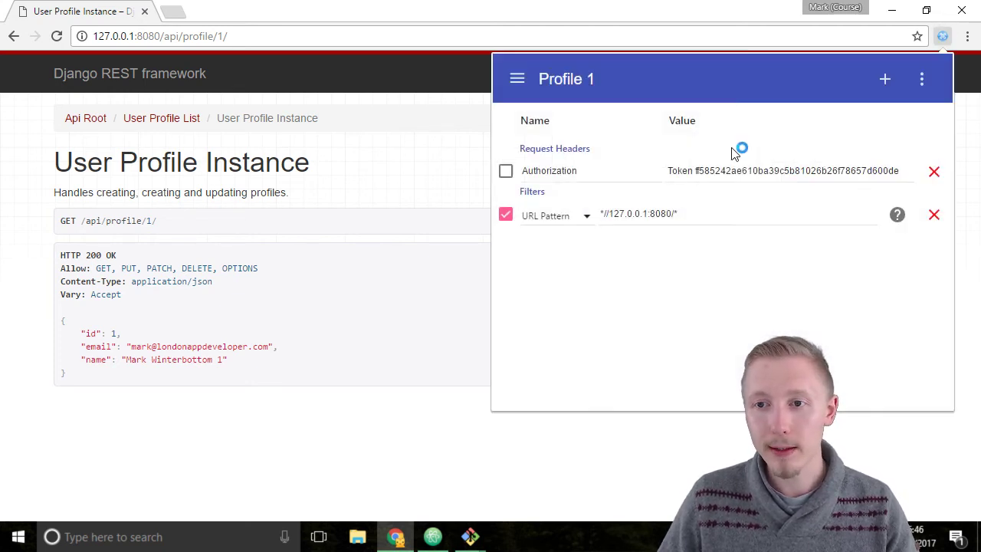
left_click(506, 170)
left_click(373, 320)
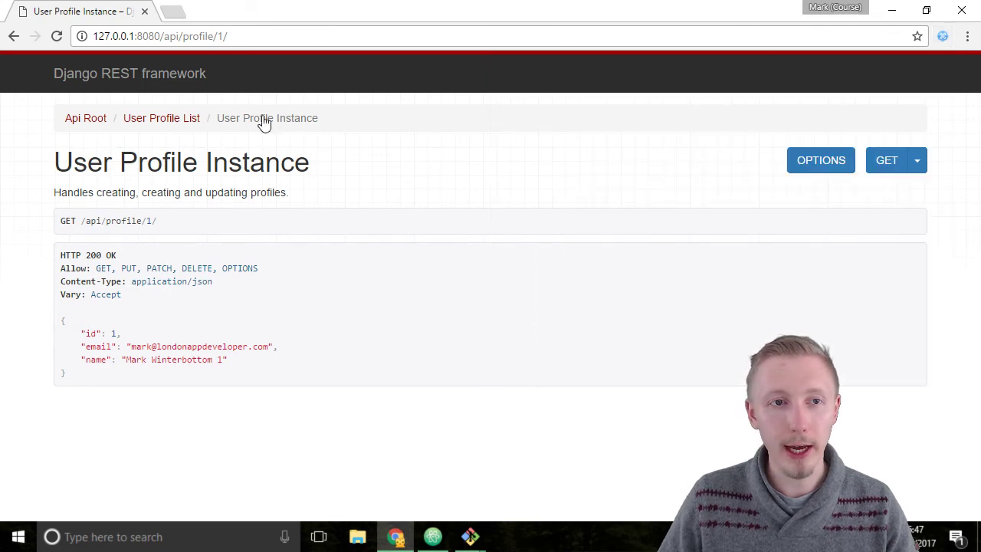
left_click(252, 36)
key("Return")
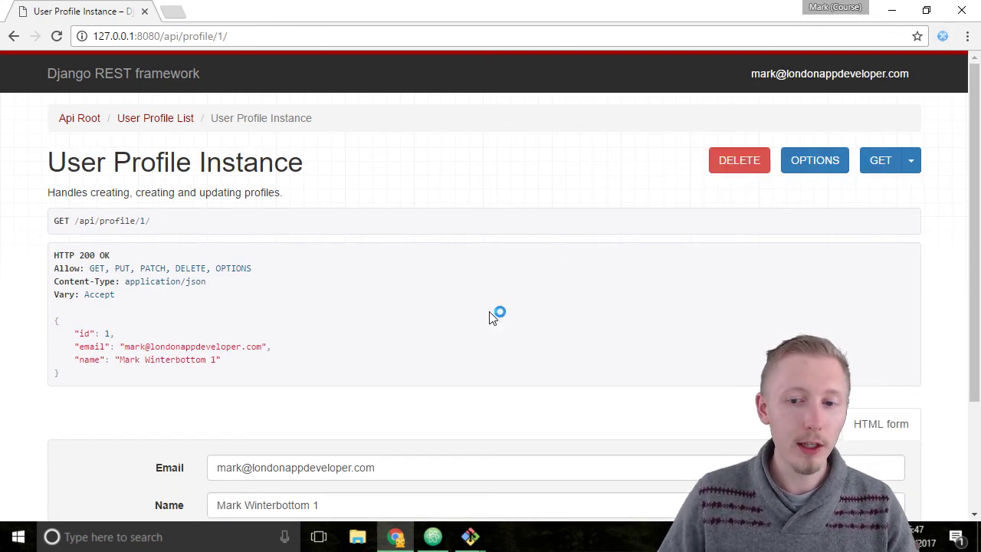
scroll(614, 345, "down", 2)
scroll(601, 345, "up", 2)
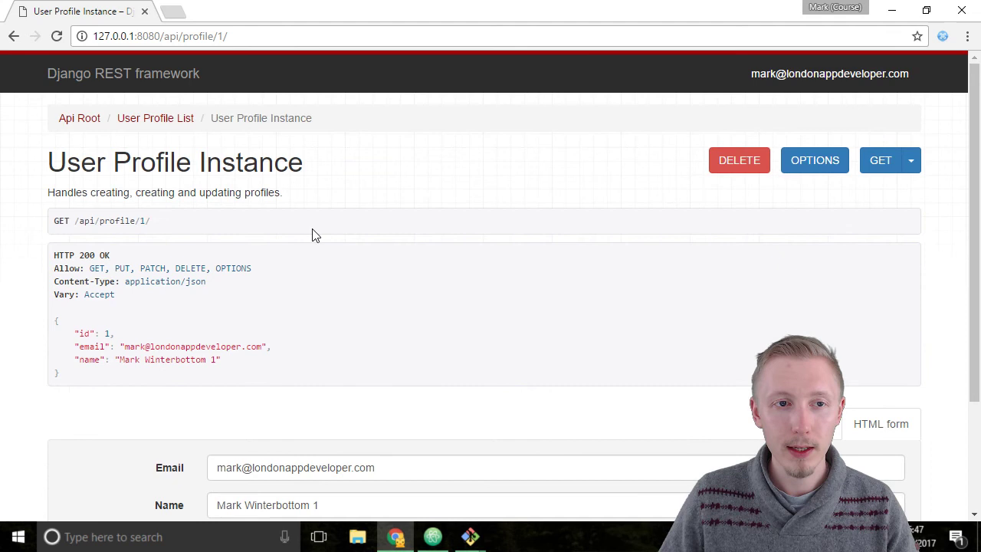
left_click(165, 122)
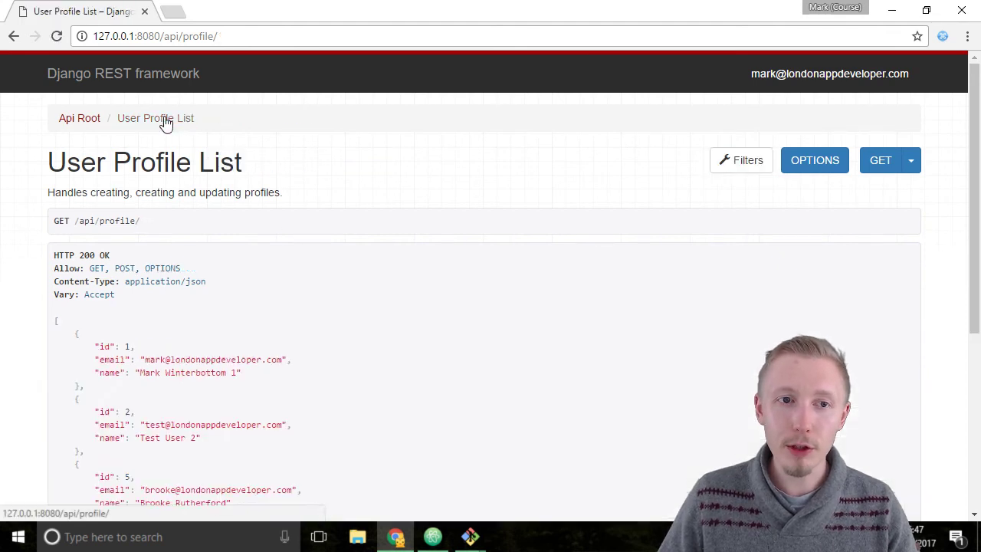
scroll(389, 240, "down", 1)
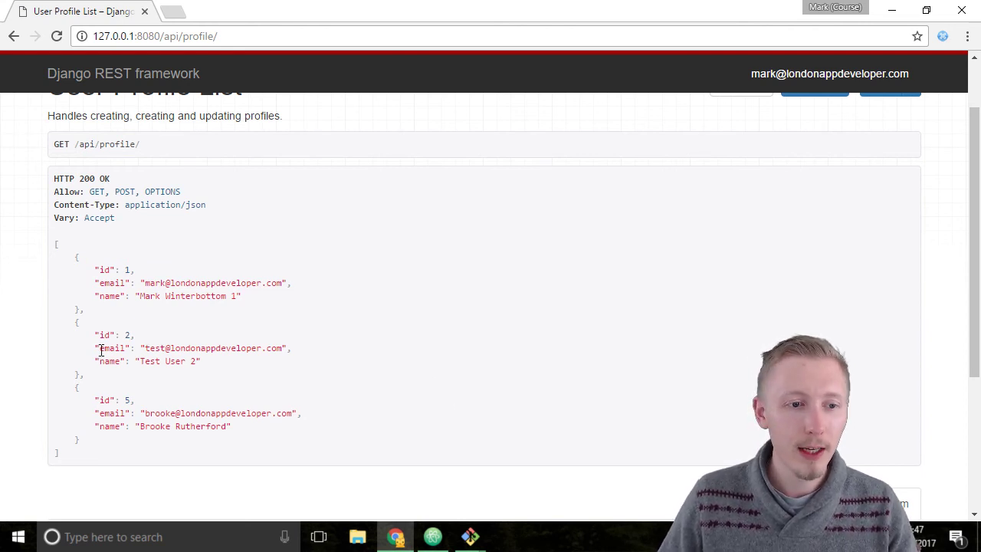
Load /api/profile/2/ to see profile 2 as read-only.
left_click(309, 33)
left_click(314, 33)
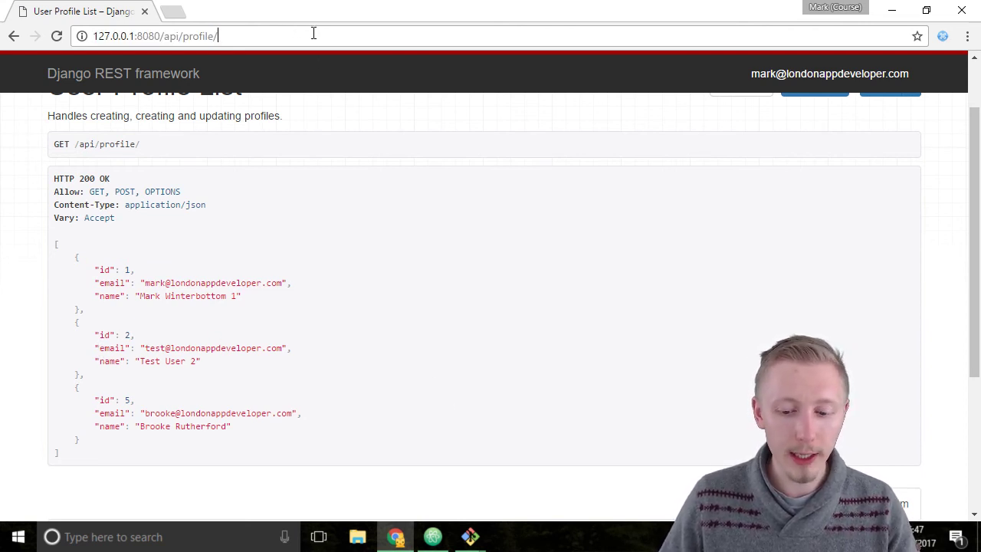
type("2")
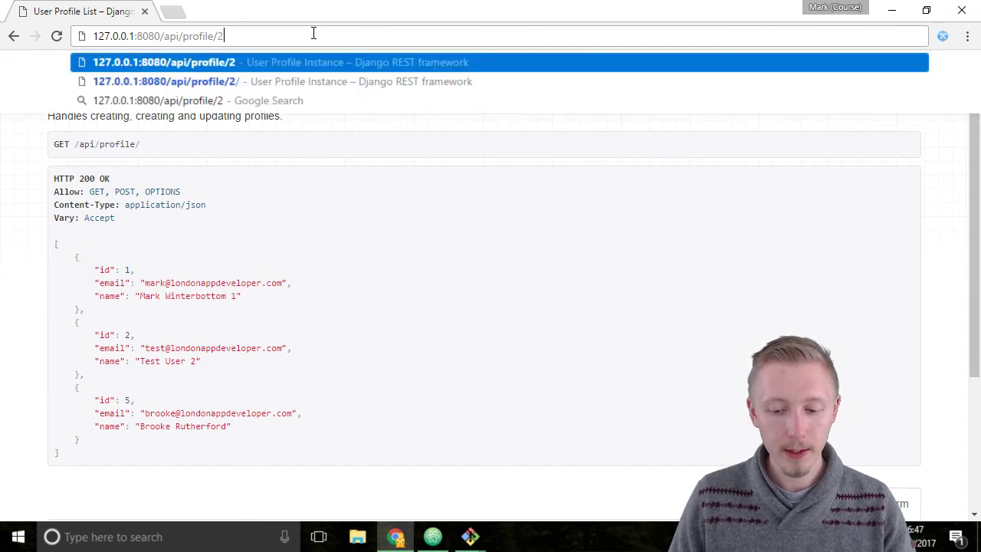
key("Return")
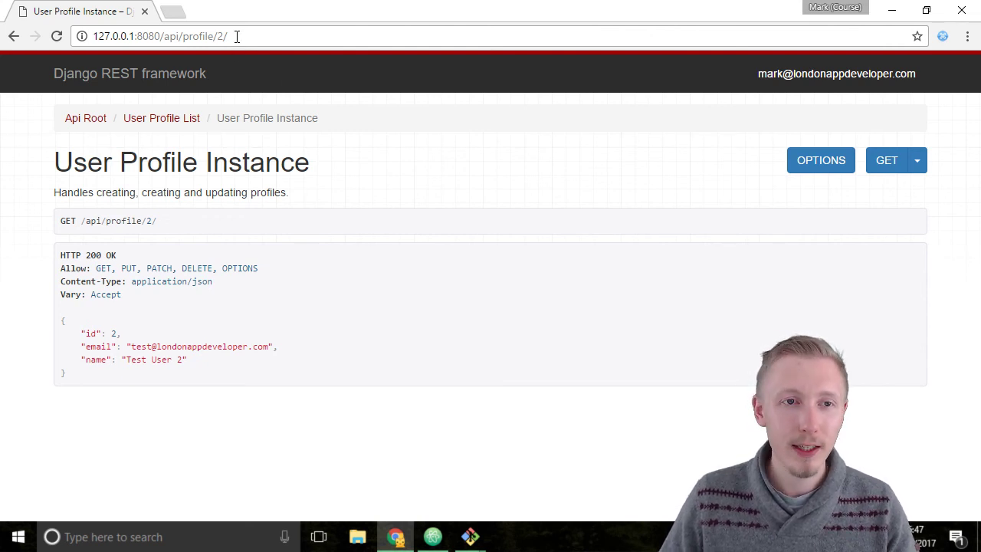
Switch back to /api/profile/1/, which is still editable.
left_click_drag(237, 36, 216, 43)
type("1/")
key("Return")
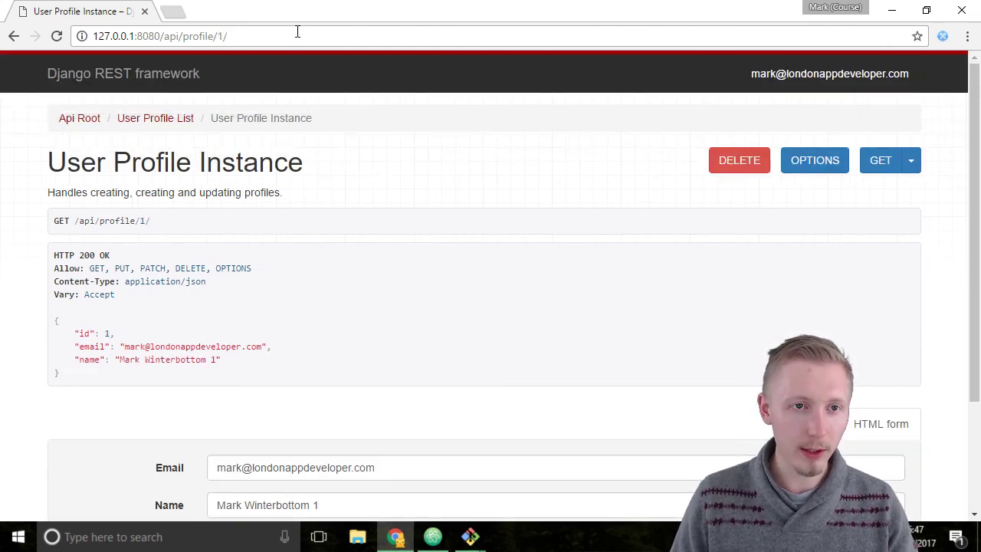
scroll(320, 329, "down", 2)
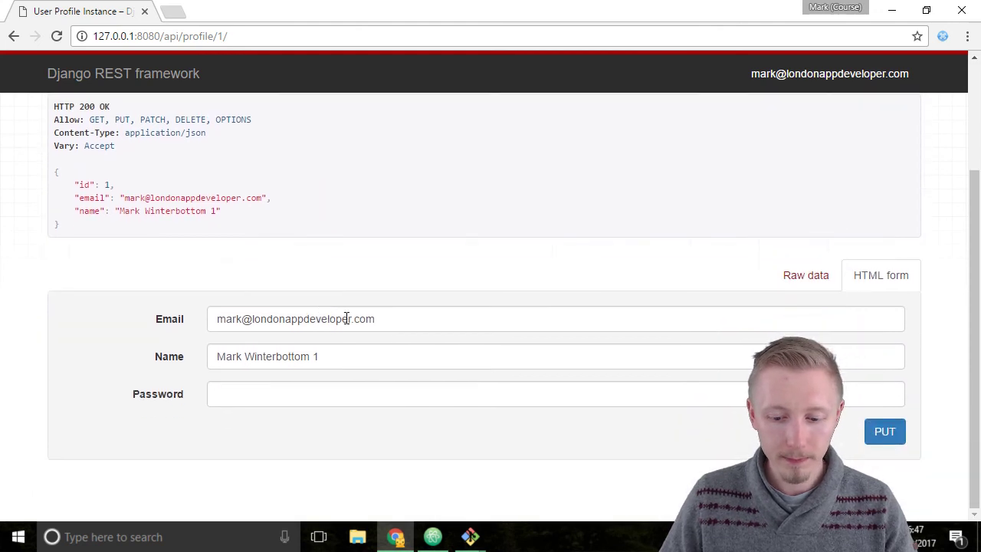
scroll(346, 325, "up", 2)
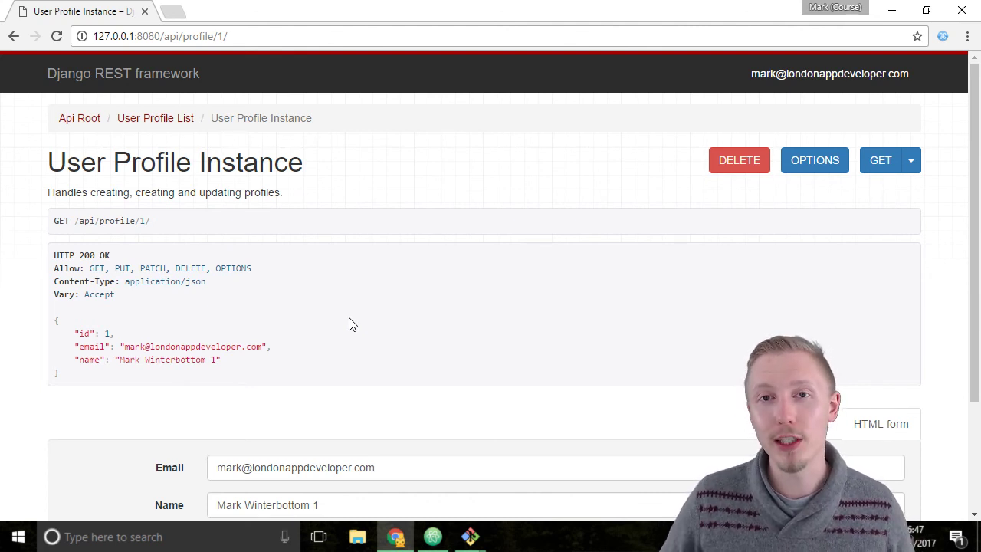
scroll(526, 272, "down", 1)
Bring up the MINGW64 Git Bash terminal in the profiles-rest-api folder.
left_click(892, 9)
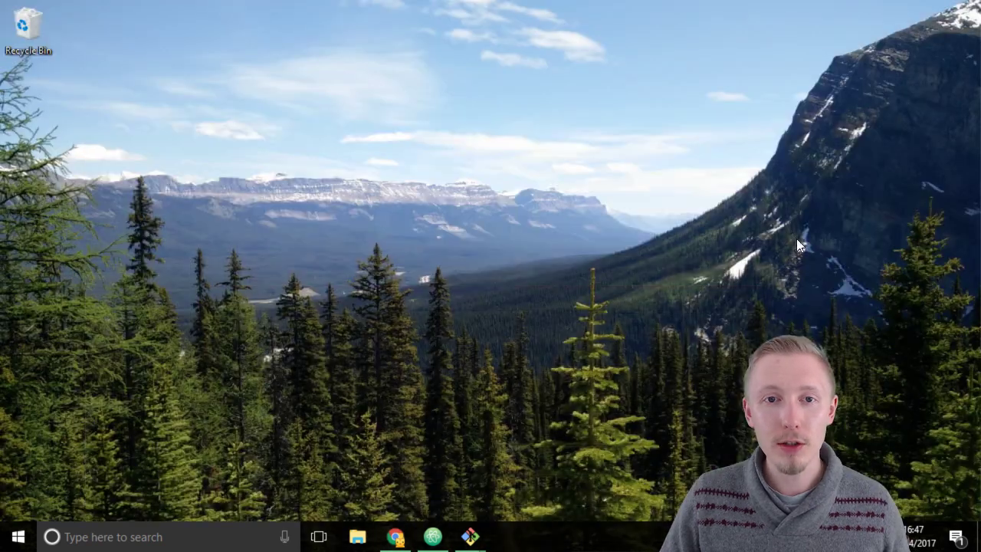
mouse_move(470, 537)
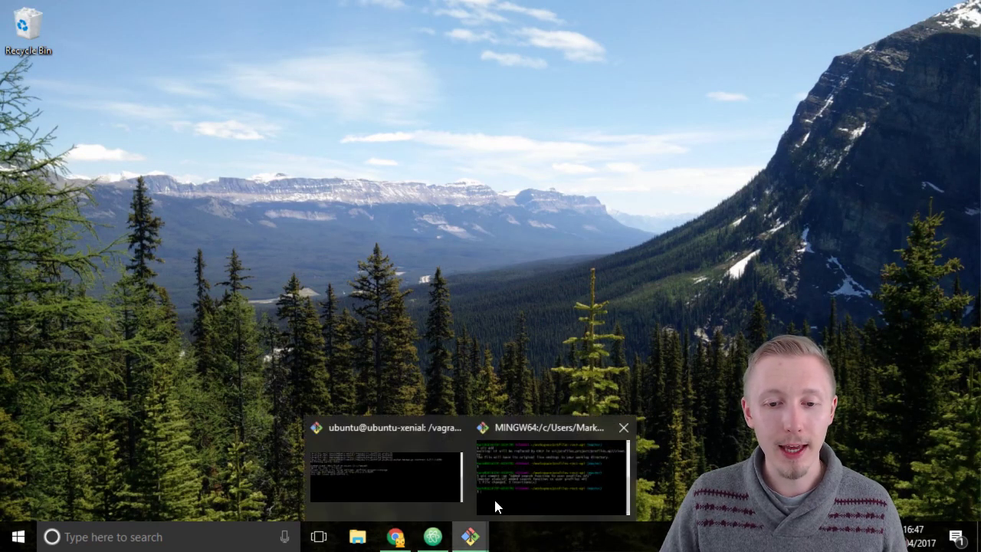
left_click(494, 497)
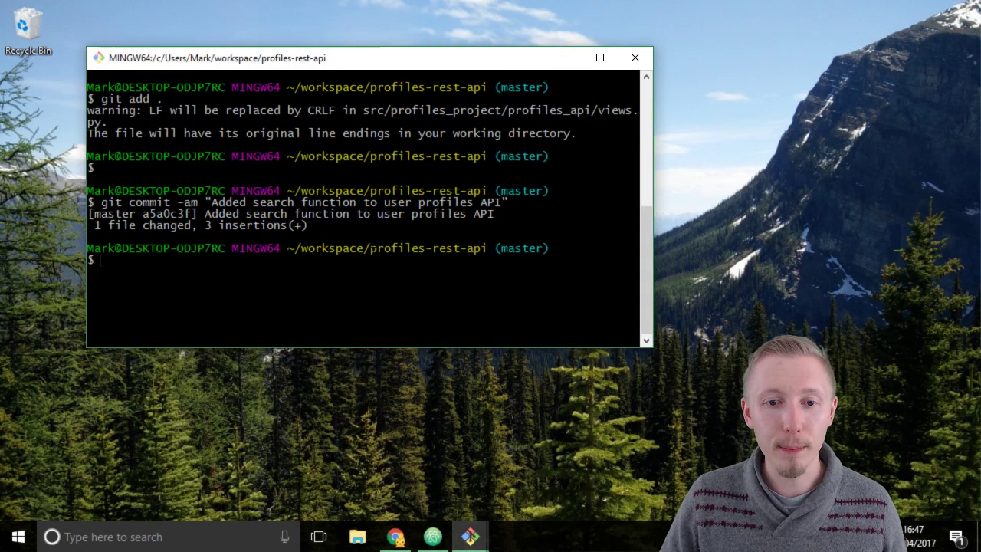
left_click_drag(370, 248, 487, 248)
left_click(487, 248)
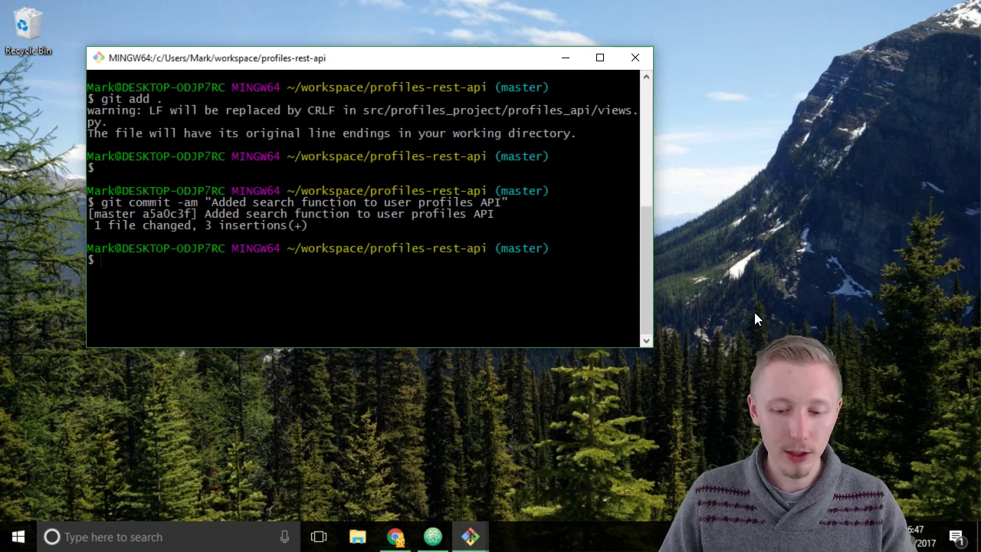
key("Return")
key("Return")
key("Return")
Stage all project changes with git add.
type("git")
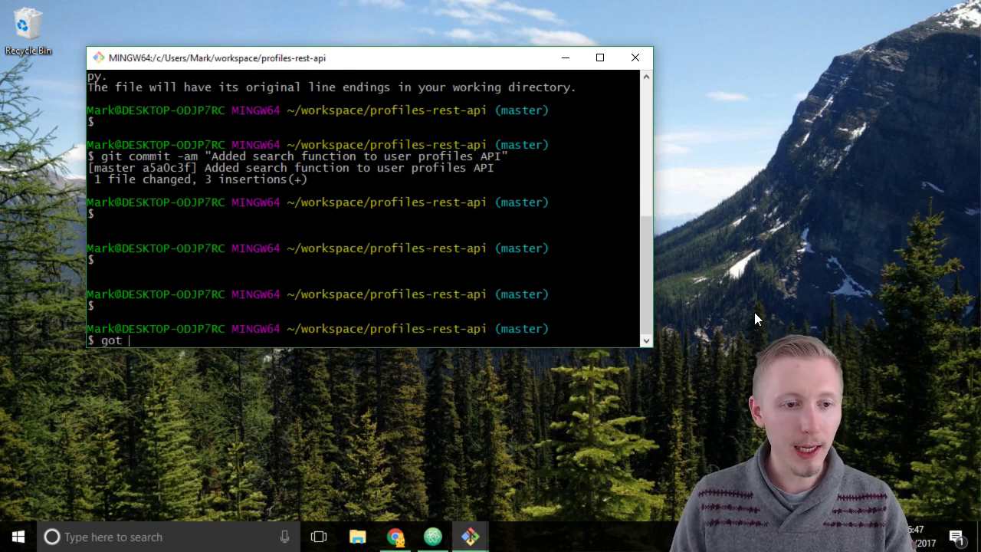
key("BackSpace")
key("BackSpace")
key("BackSpace")
key("BackSpace")
type("git add .")
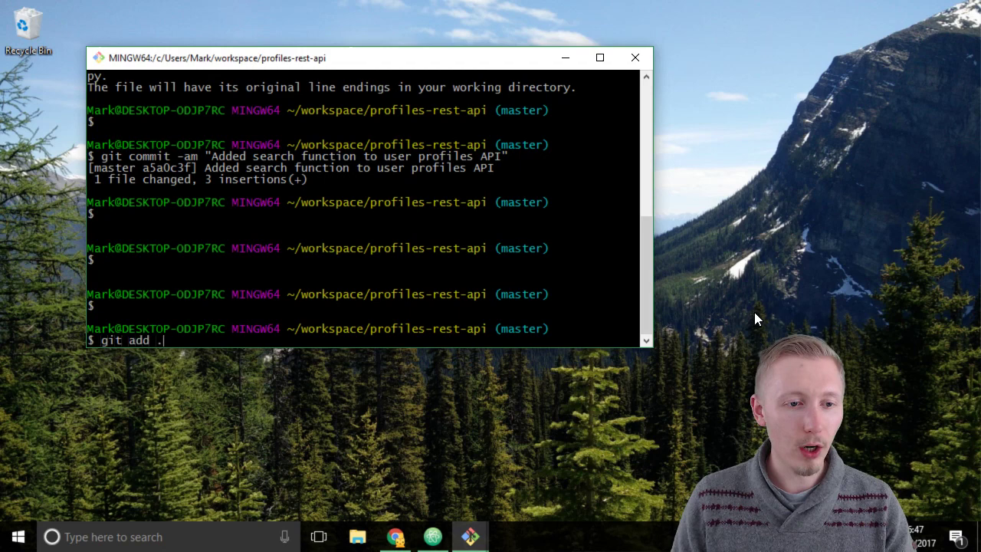
key("Return")
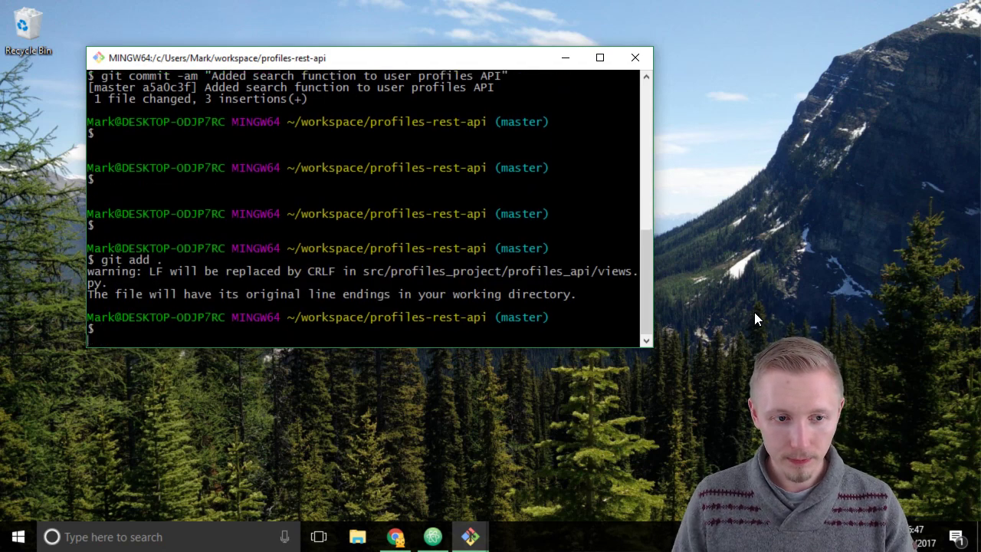
Commit the changes with the message "Added login API.".
key("Return")
key("Return")
type("git com")
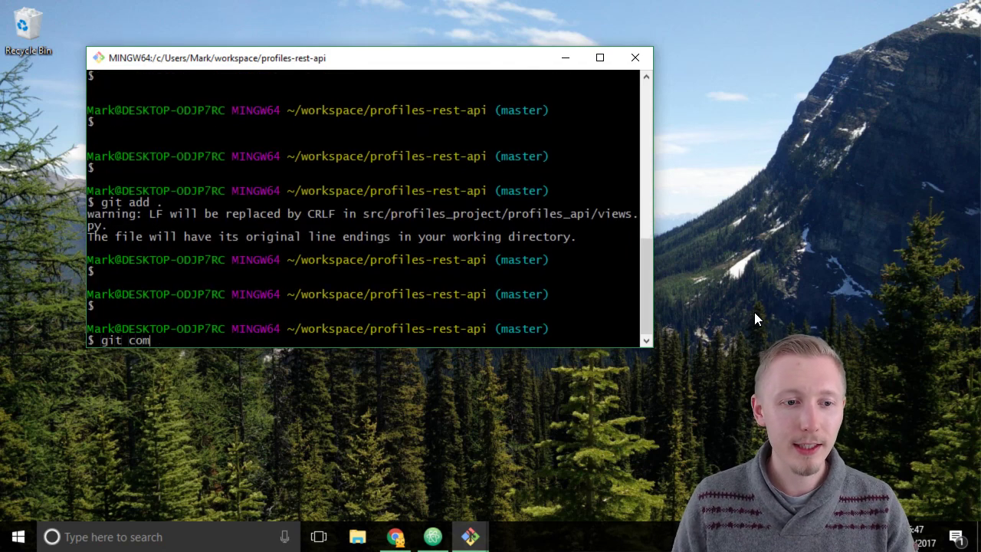
type("mit -am ")
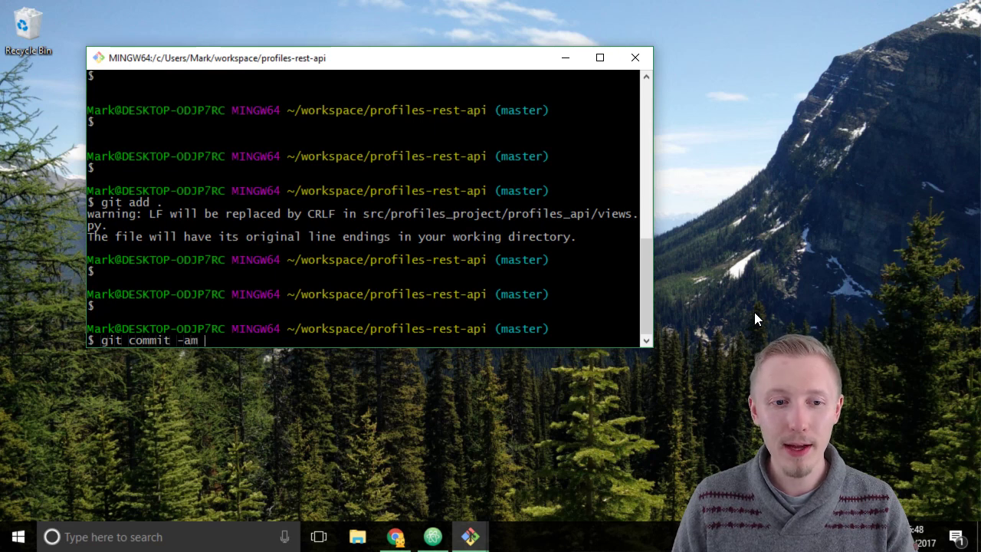
type("\"Adde")
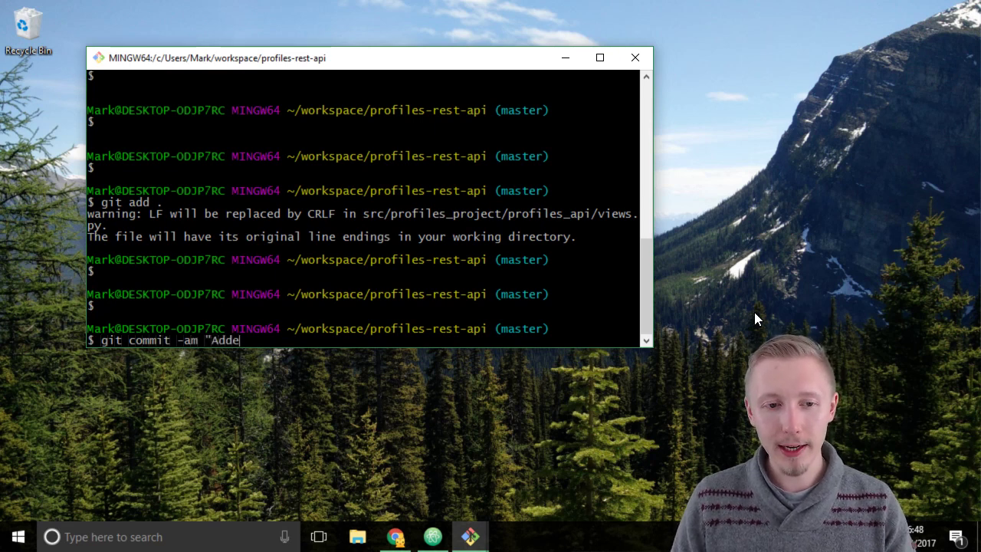
type("d login API.\"")
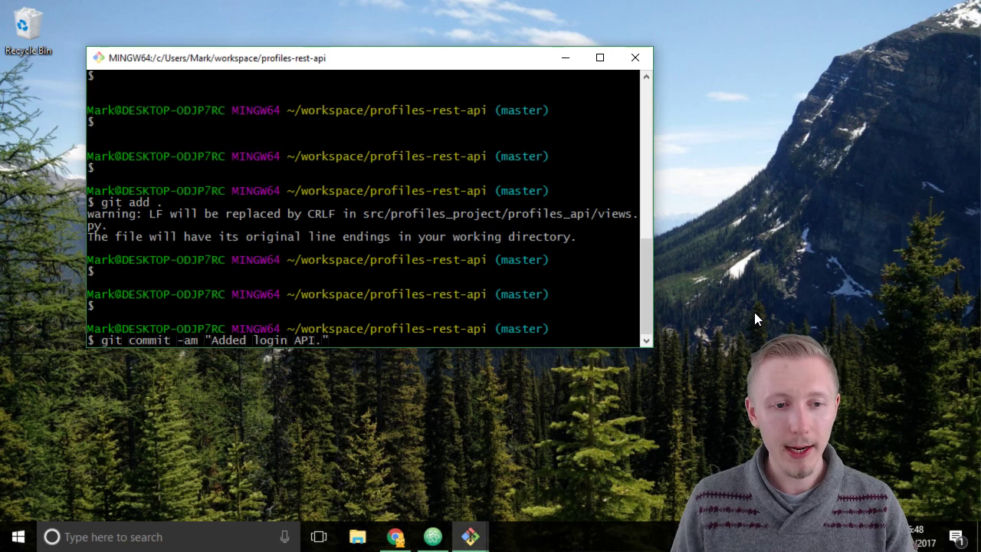
key("Return")
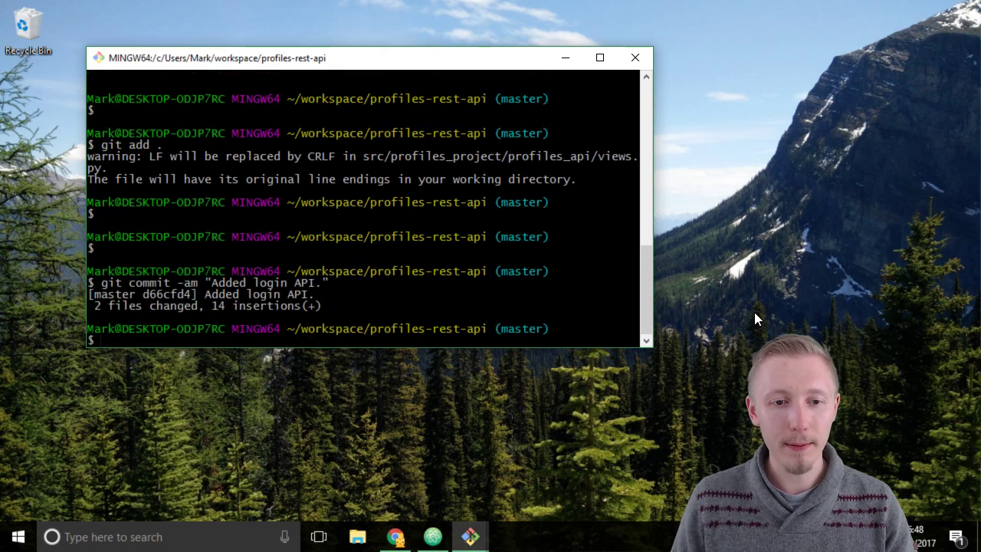